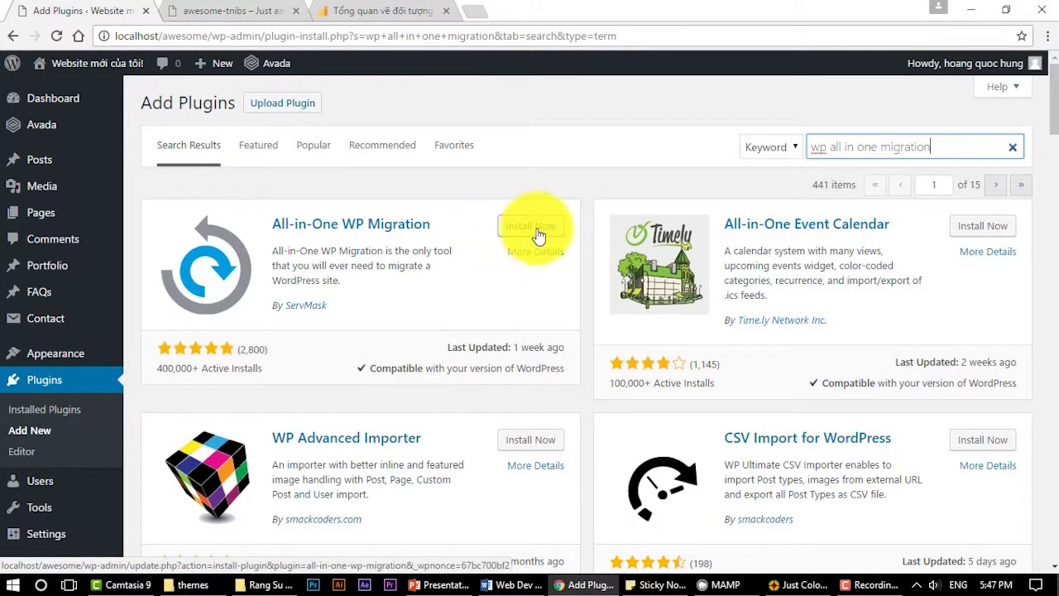
Install and activate the All-in-One WP Migration plugin on the local site
click(532, 228)
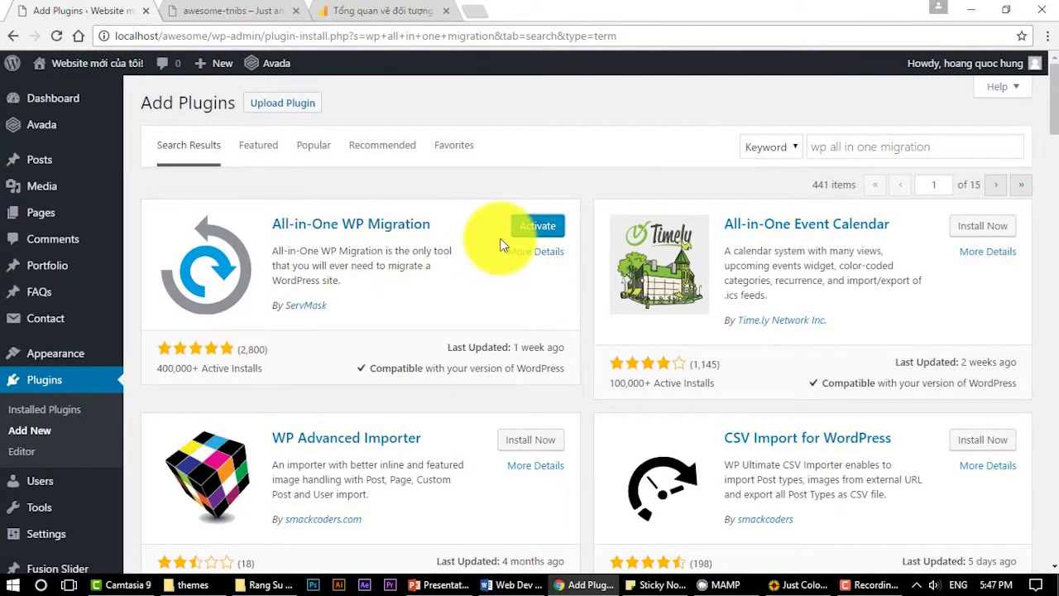
click(527, 229)
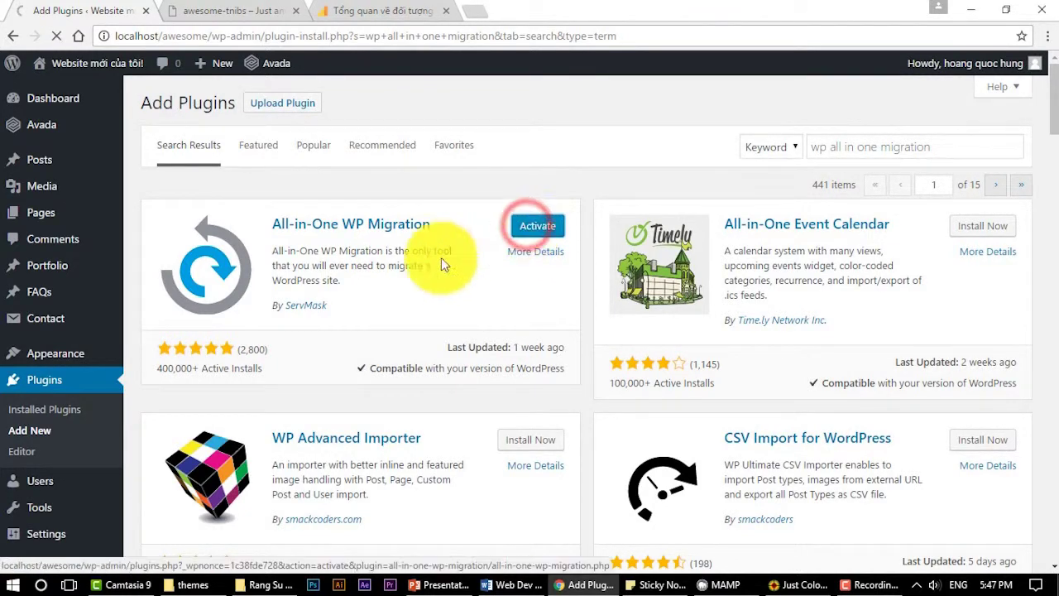
Open the All-in-One WP Migration Export page from the admin sidebar
scroll(428, 272, down, 3)
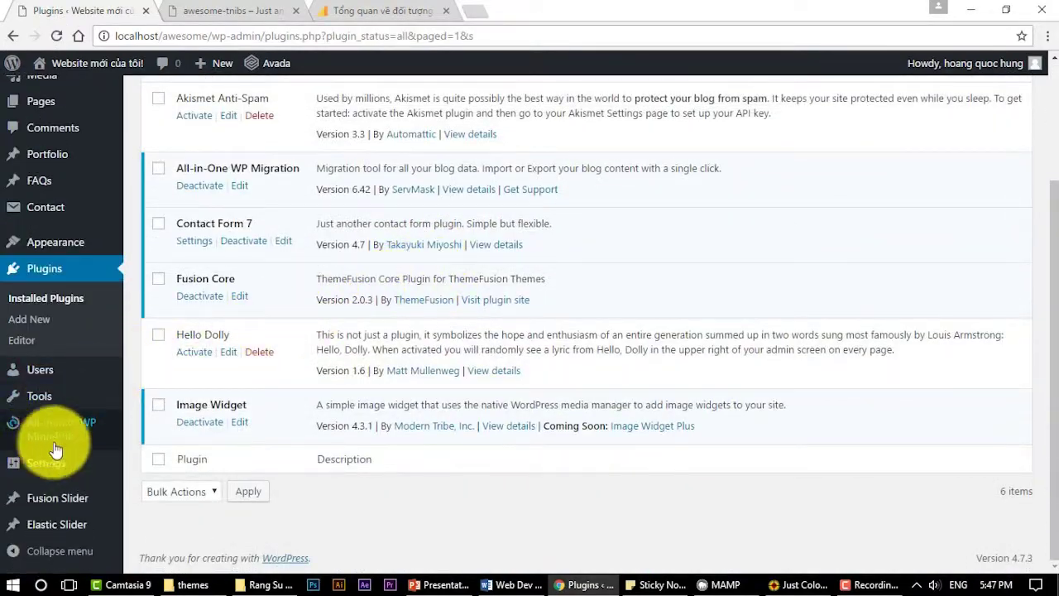
mouse_move(71, 436)
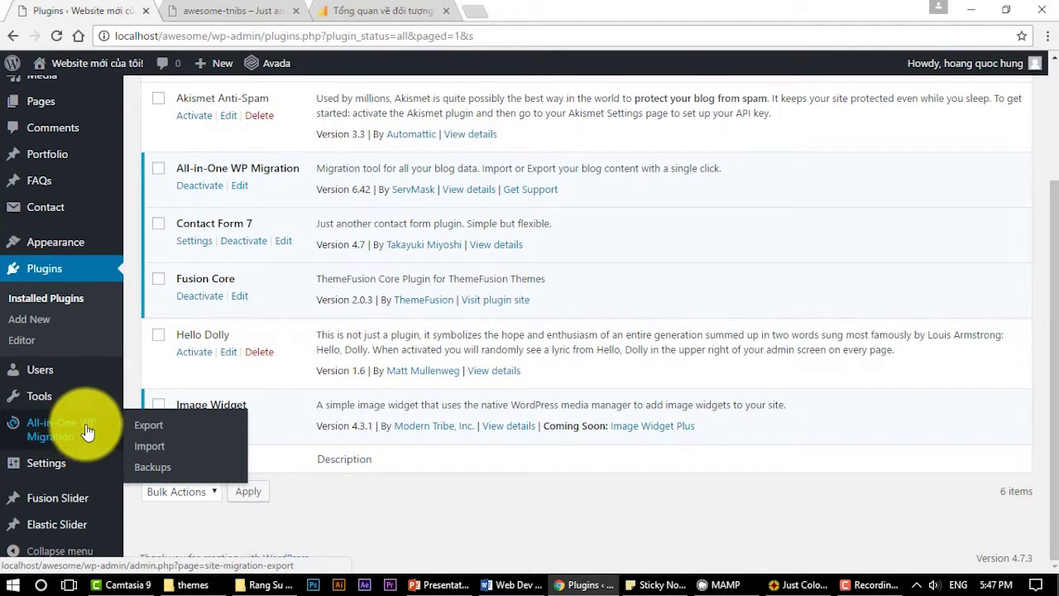
click(150, 428)
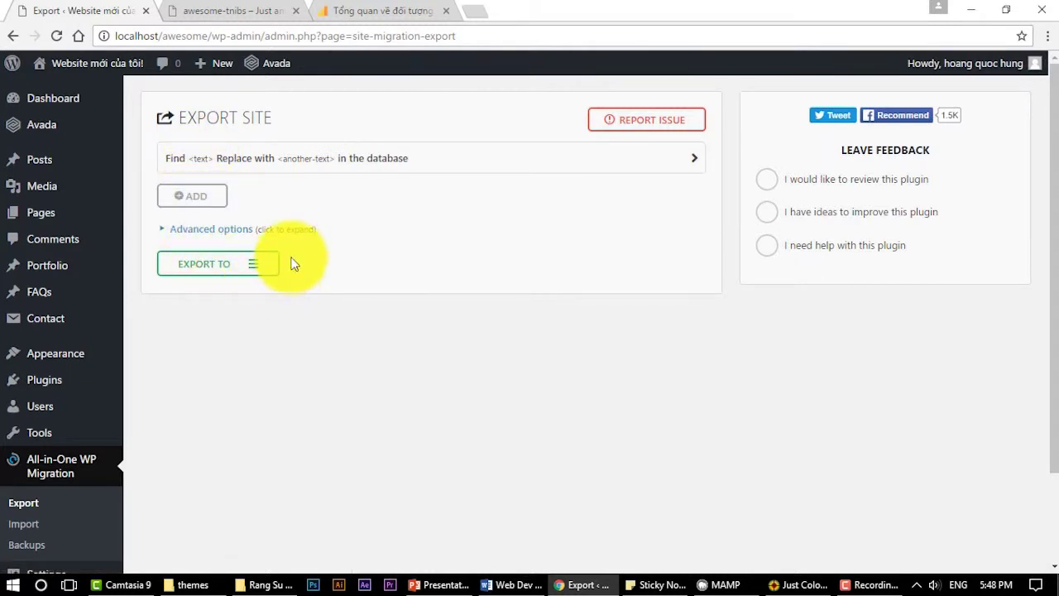
Export the entire local site to a file using Advanced options and EXPORT TO > FILE
click(164, 231)
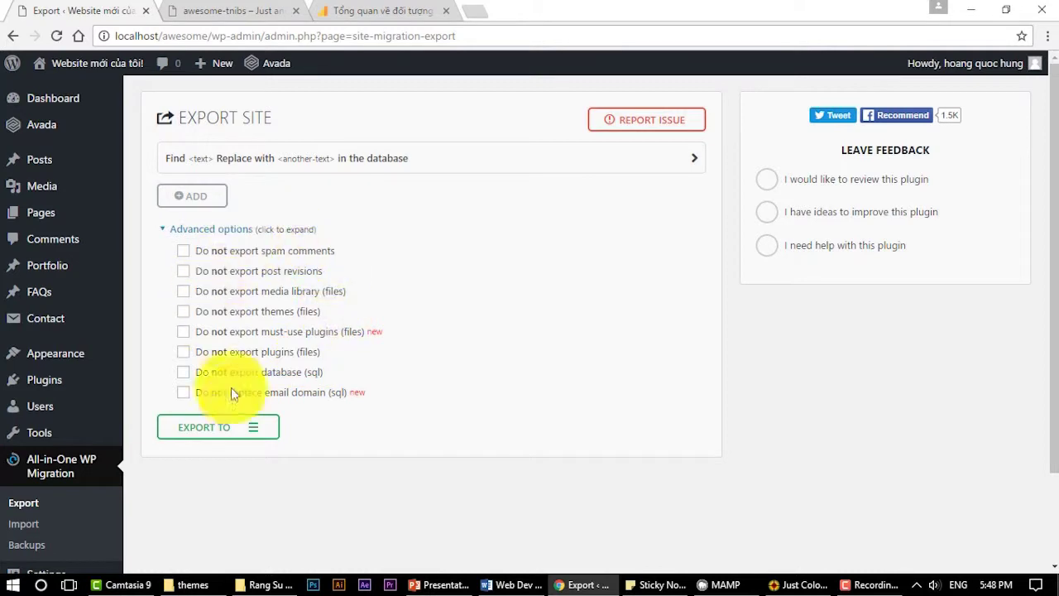
click(253, 428)
scroll(375, 364, down, 3)
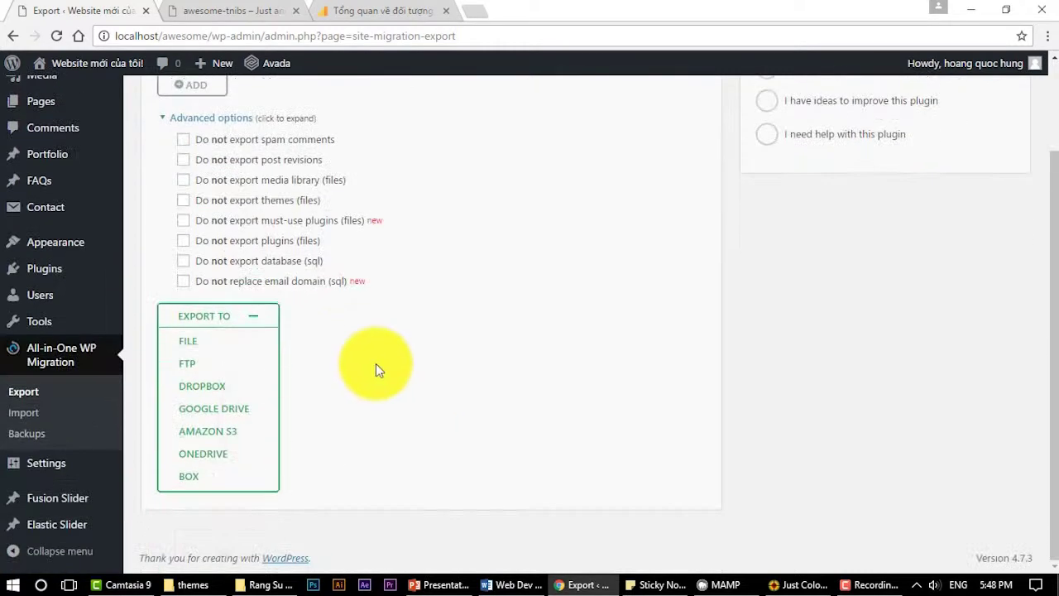
click(207, 342)
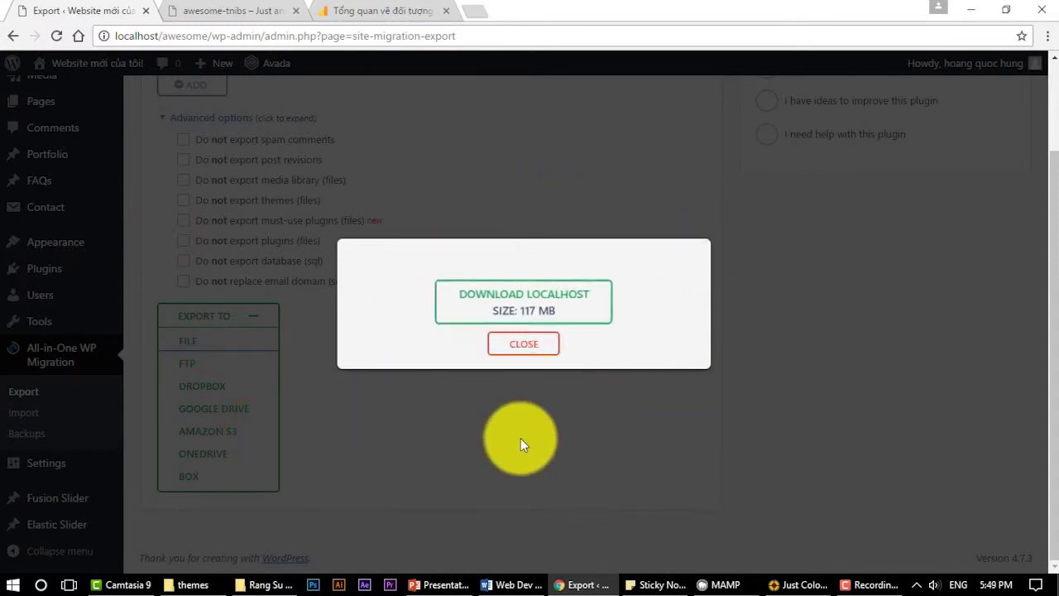
Save the 117 MB localhost .wpress export to the Download folder and close the export window
click(471, 301)
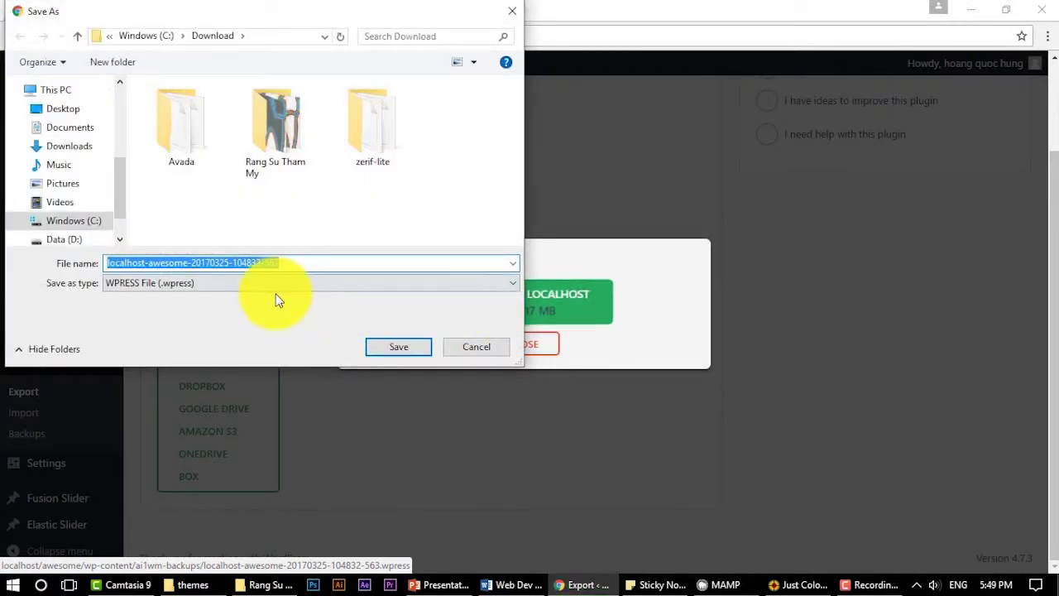
click(404, 348)
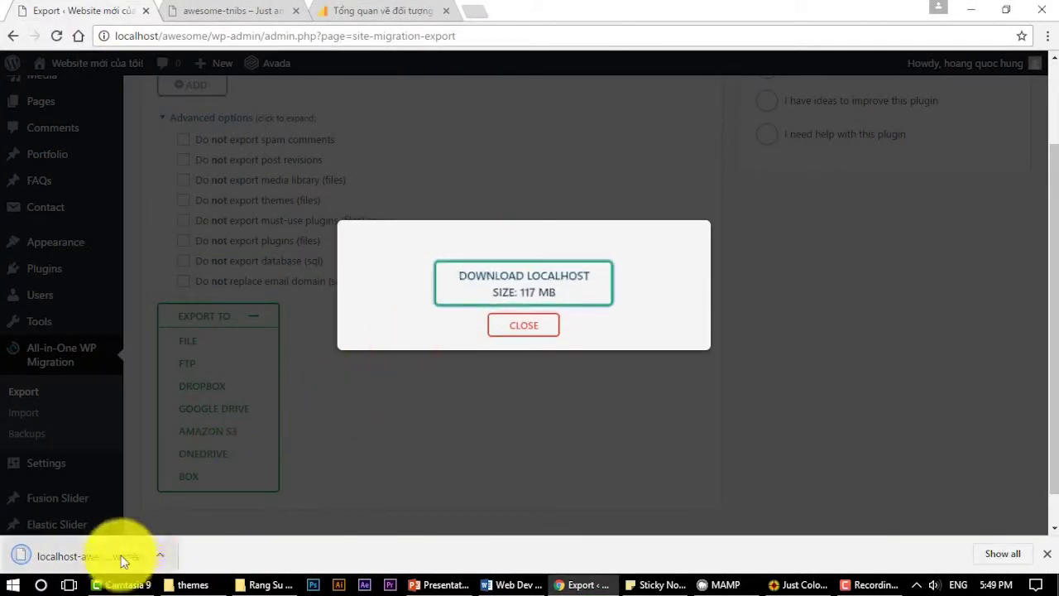
click(162, 555)
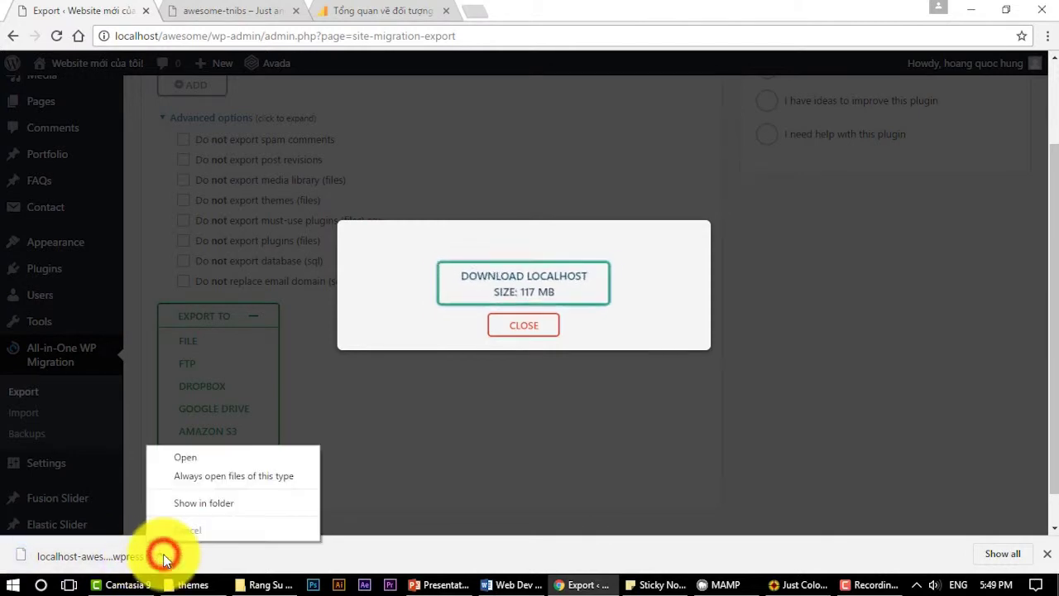
click(303, 559)
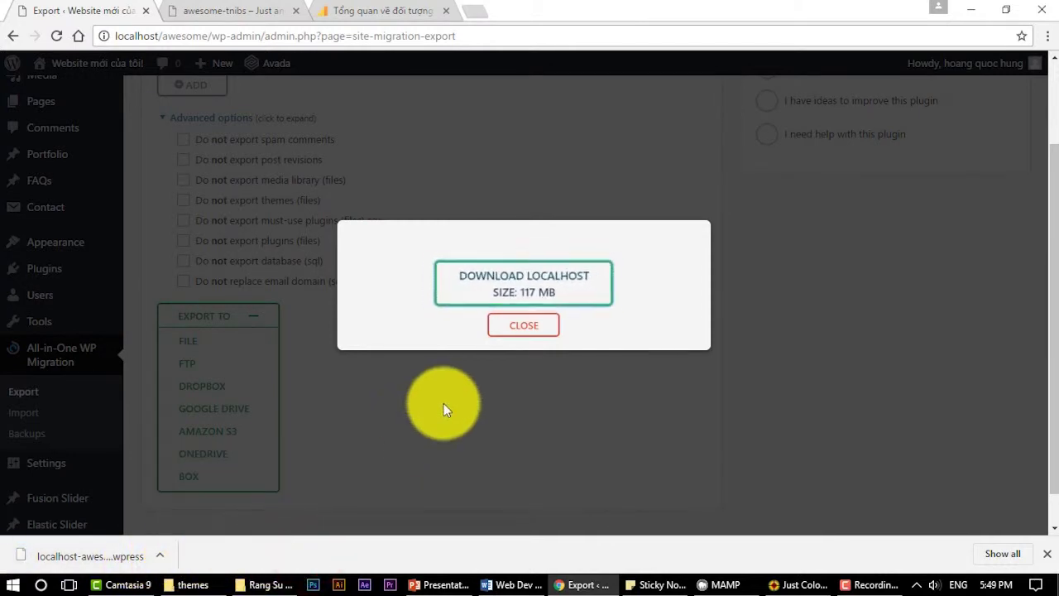
click(515, 327)
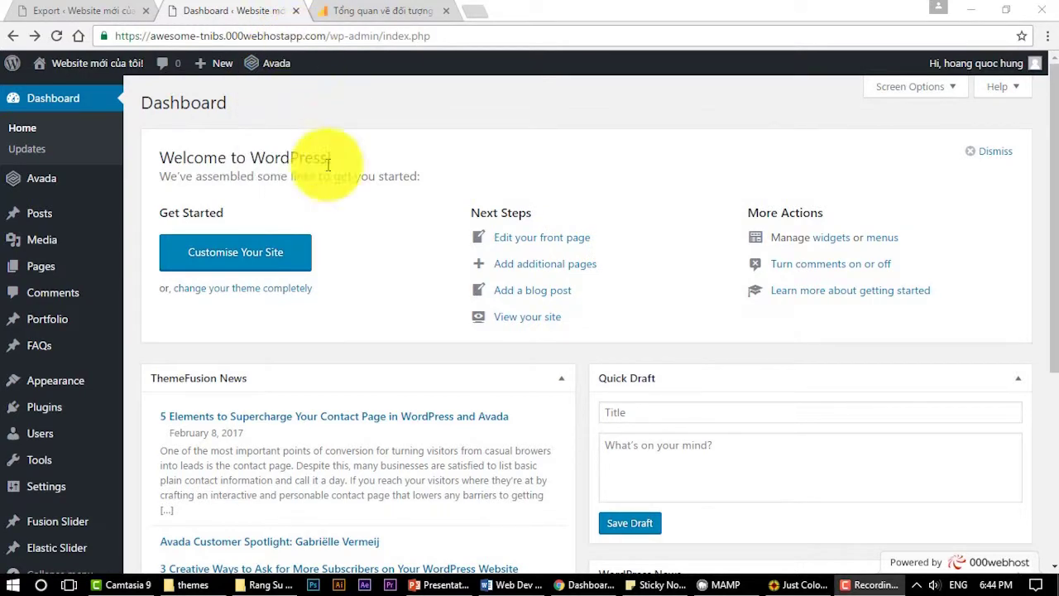
Install All-in-One WP Migration on the live 000webhost site from Plugins > Add New
scroll(190, 379, down, 3)
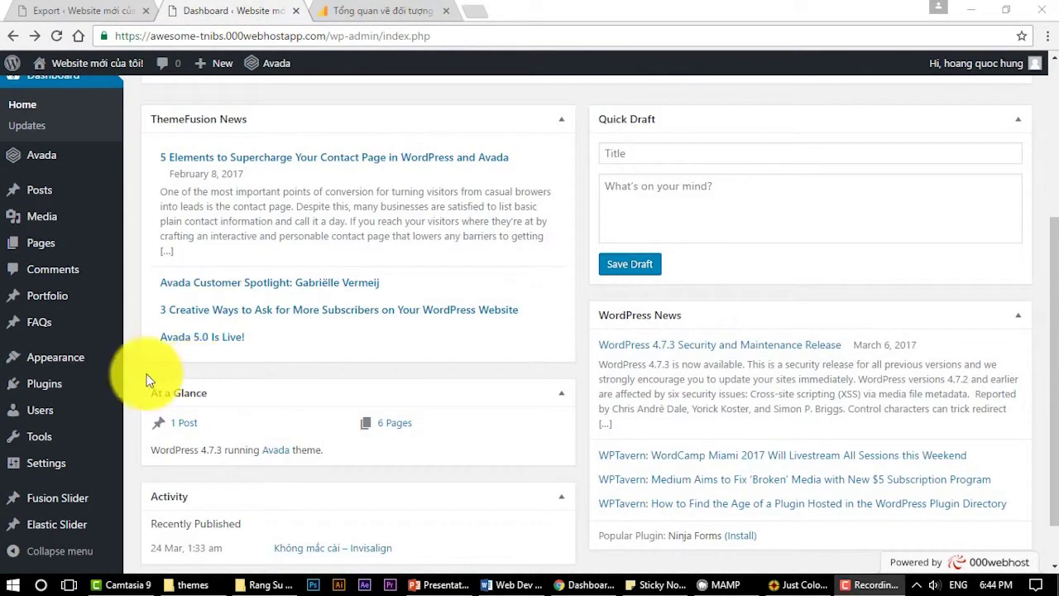
mouse_move(75, 390)
click(163, 412)
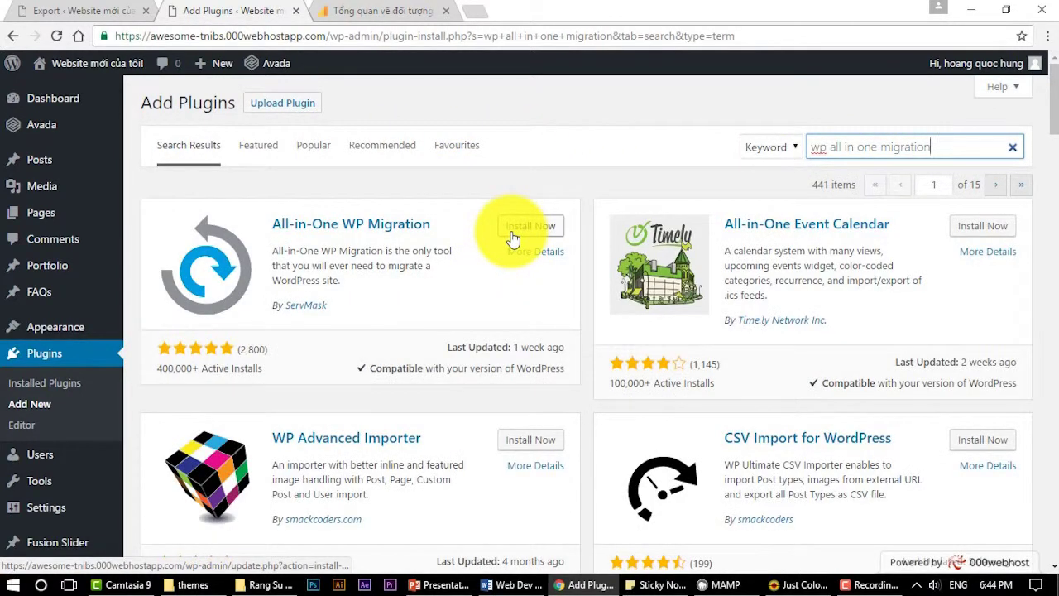
click(530, 226)
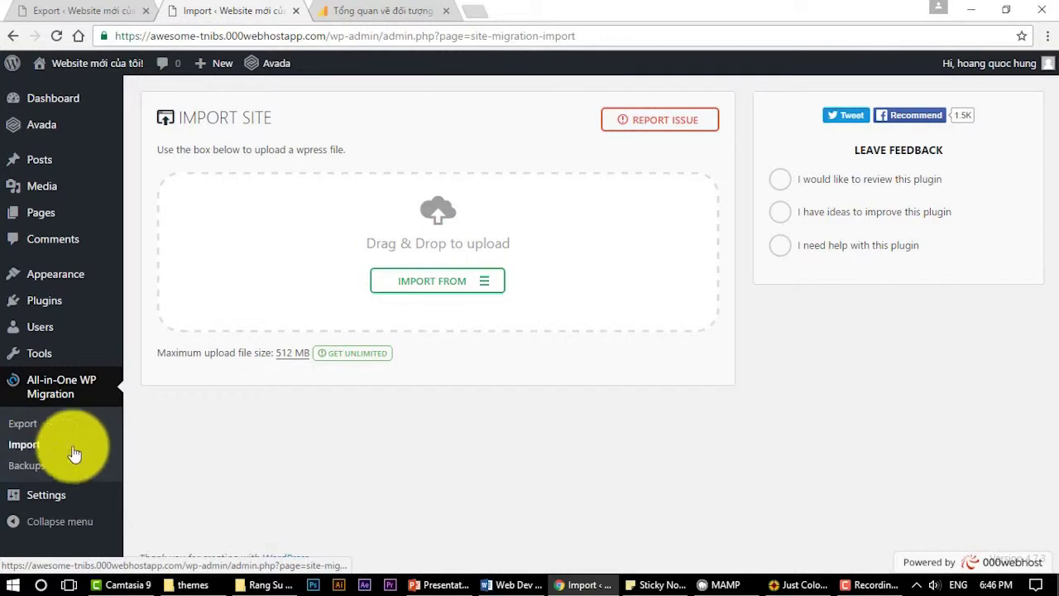
Choose IMPORT FROM > FILE and upload the localhost .wpress backup to the live site
click(468, 286)
click(408, 309)
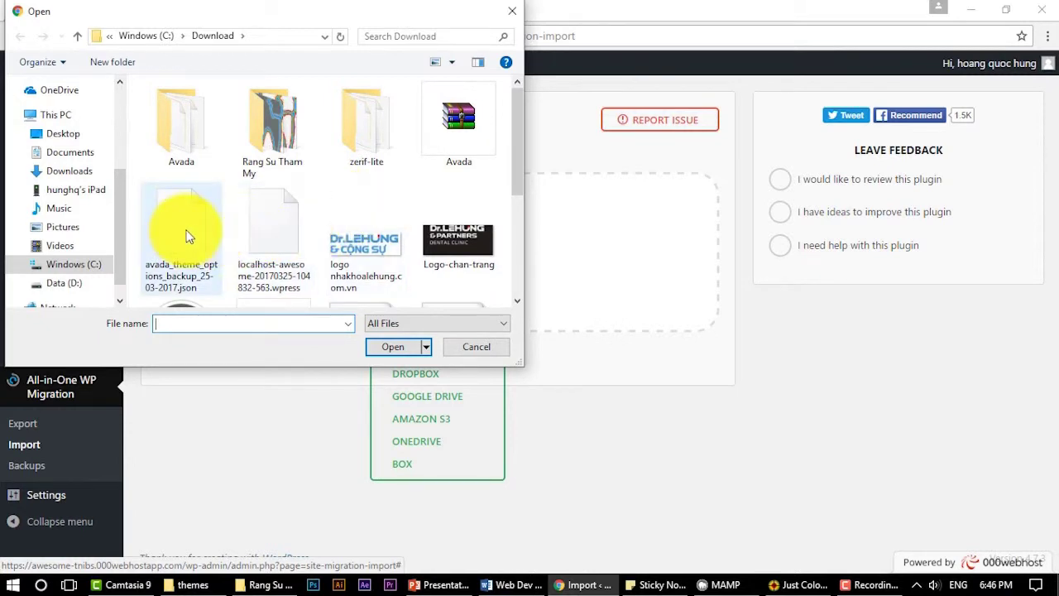
scroll(246, 237, down, 2)
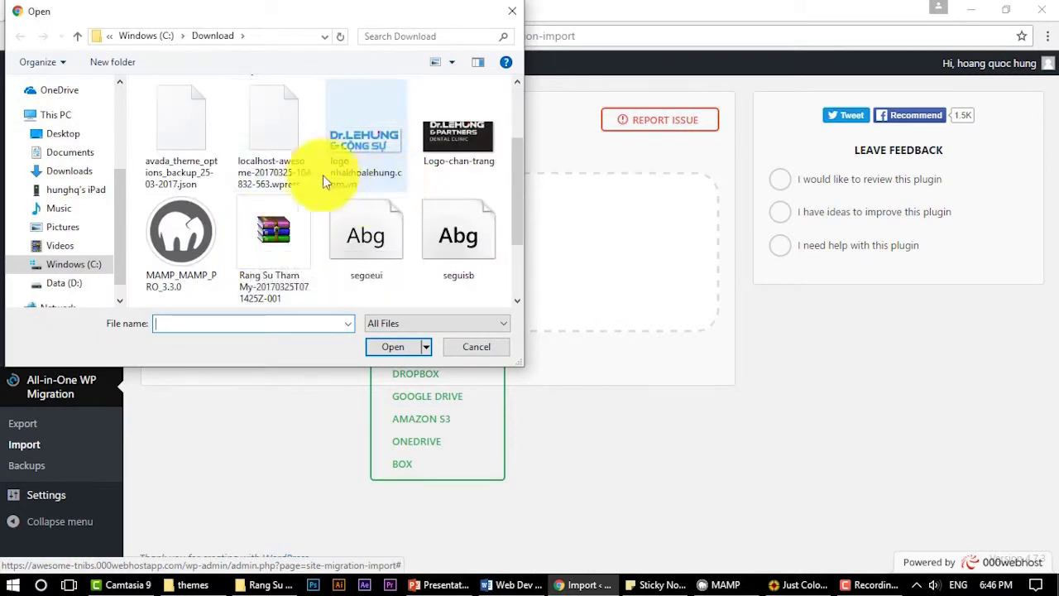
click(291, 146)
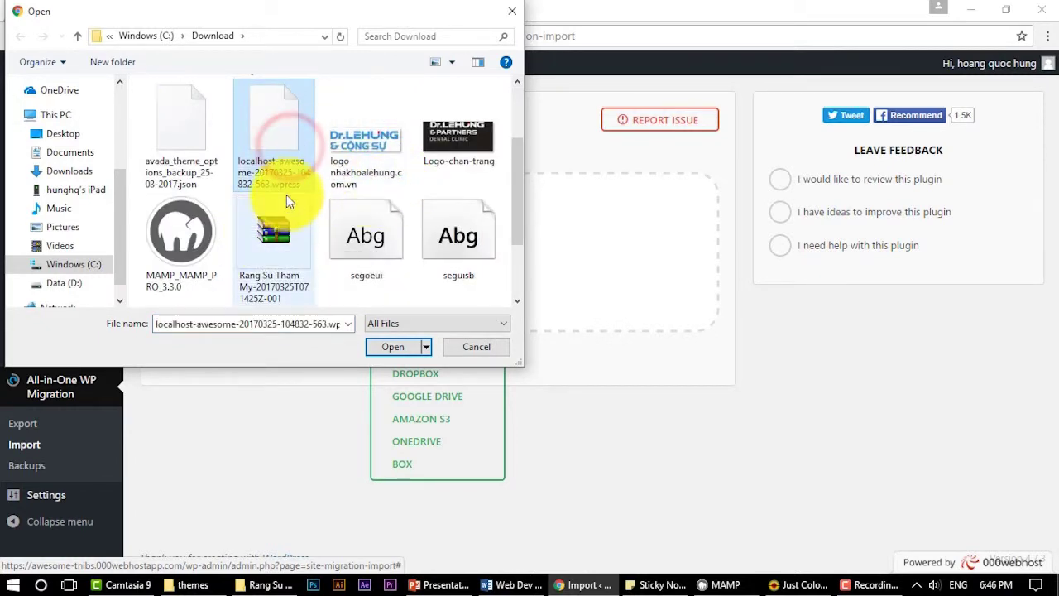
click(390, 346)
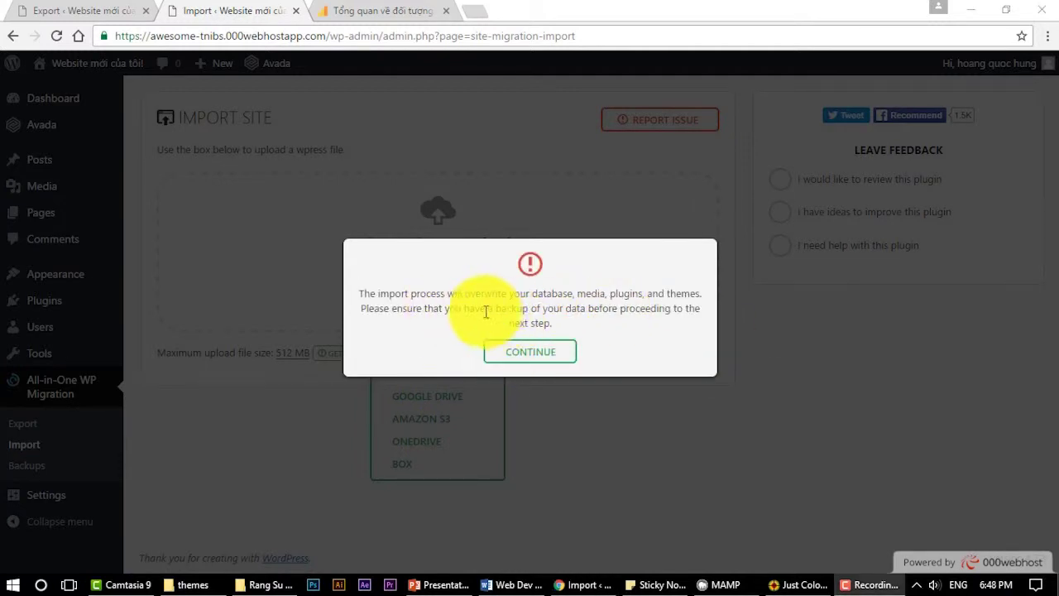
Highlight 'database' and 'you have a backup' in the overwrite warning for emphasis
drag(441, 293, 576, 294)
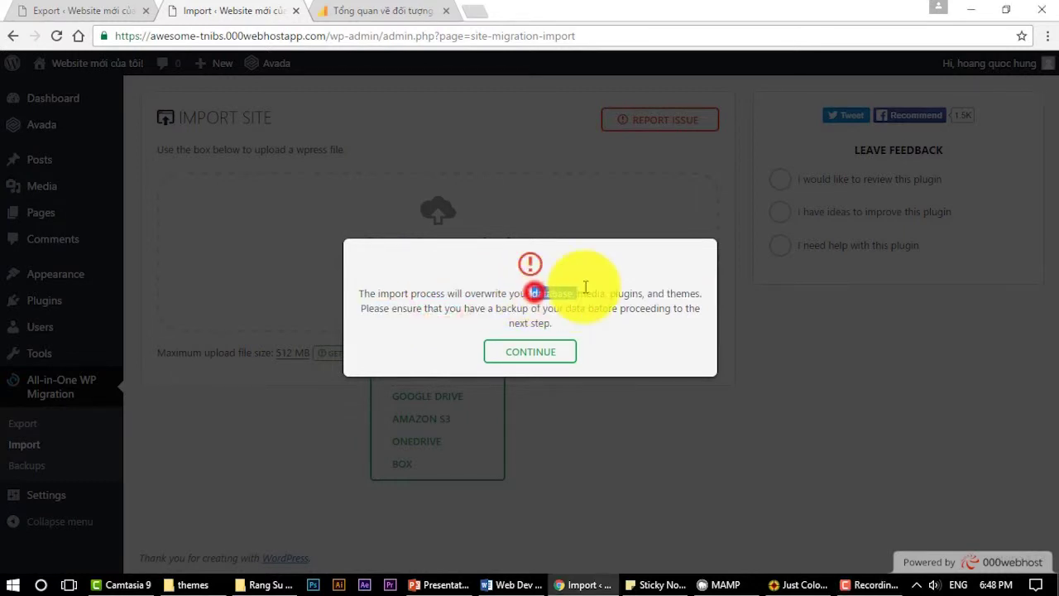
double_click(546, 295)
click(610, 300)
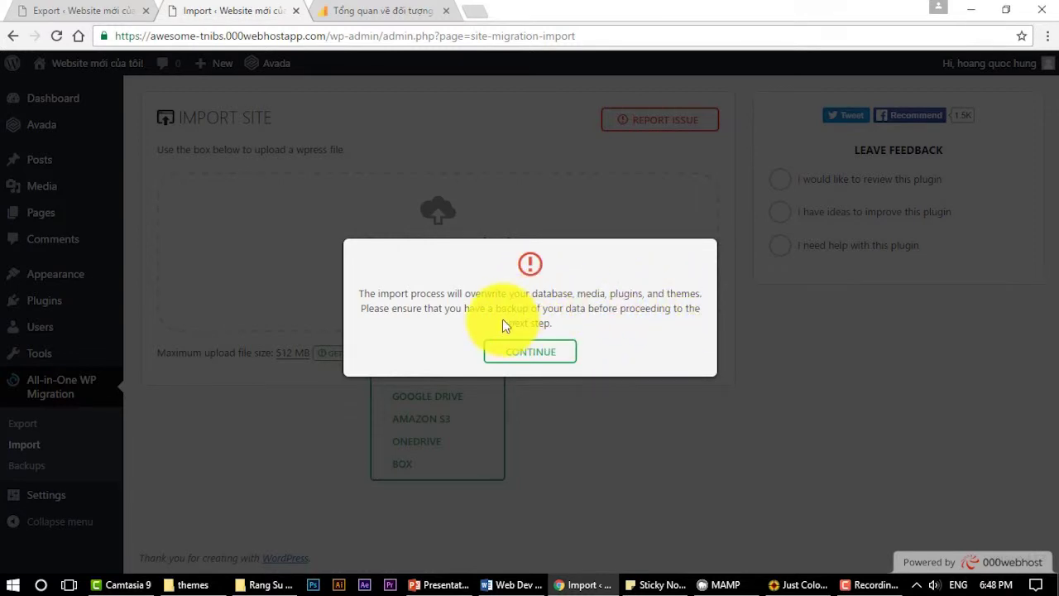
drag(447, 308, 529, 308)
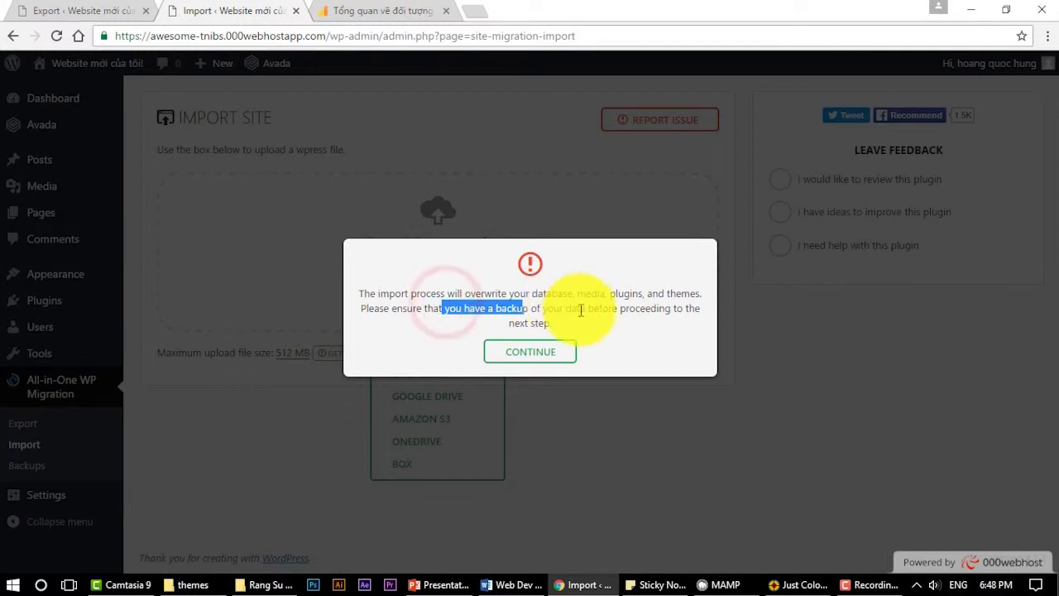
click(579, 308)
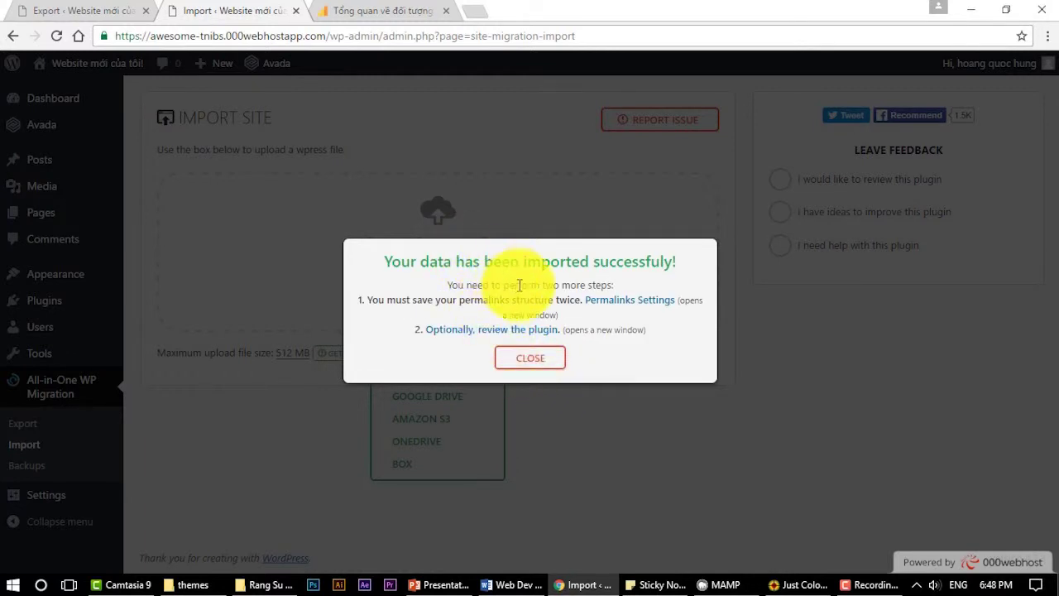
Dismiss the import success message and go to the Dashboard, reaching the login page
click(534, 365)
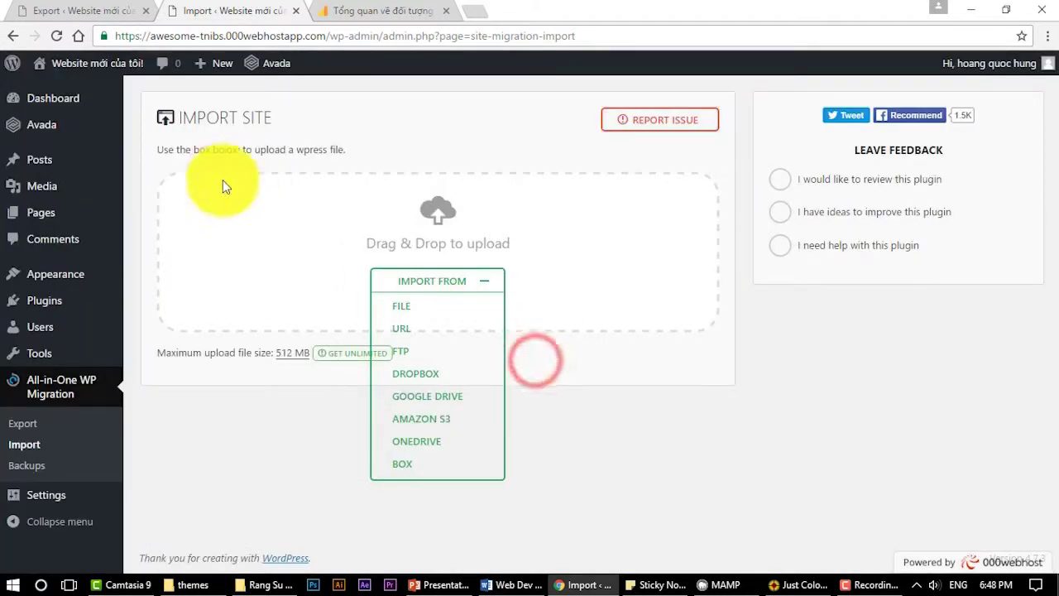
mouse_move(59, 103)
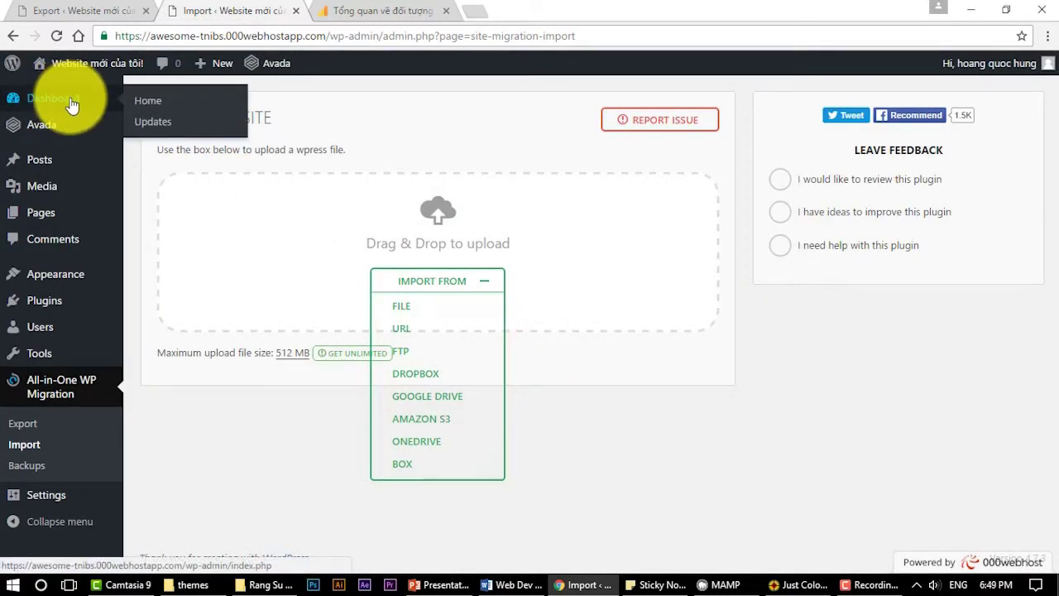
click(71, 104)
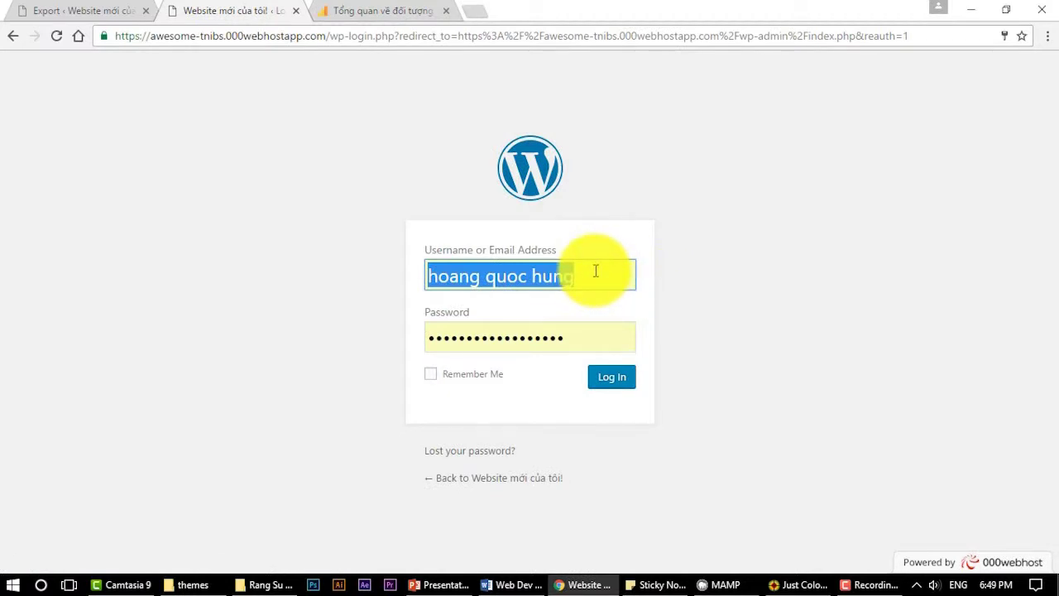
click(591, 277)
double_click(600, 275)
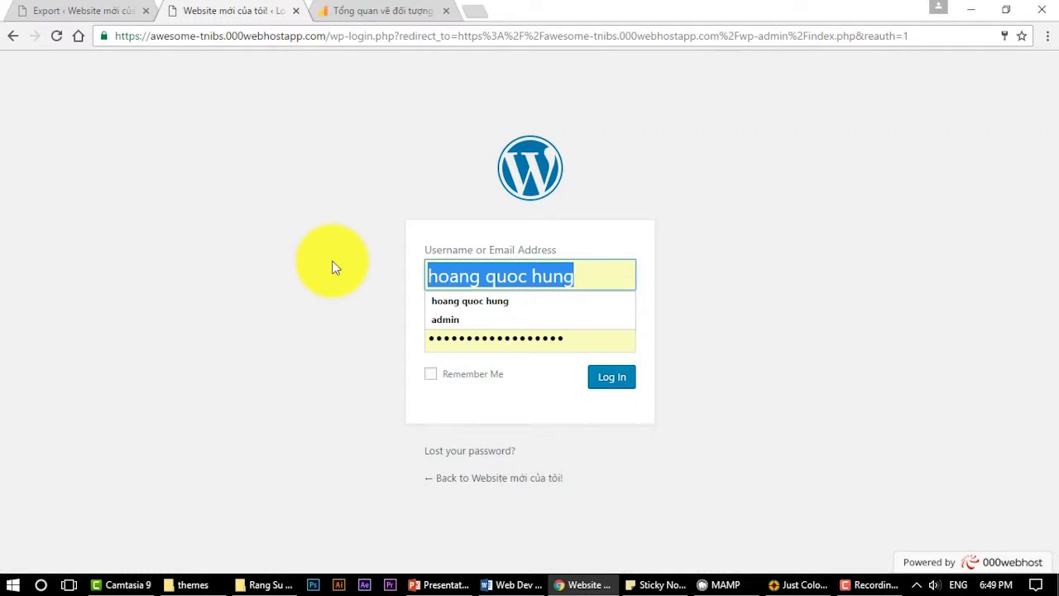
Log in to the live site with the username and password, ticking Remember Me
click(91, 13)
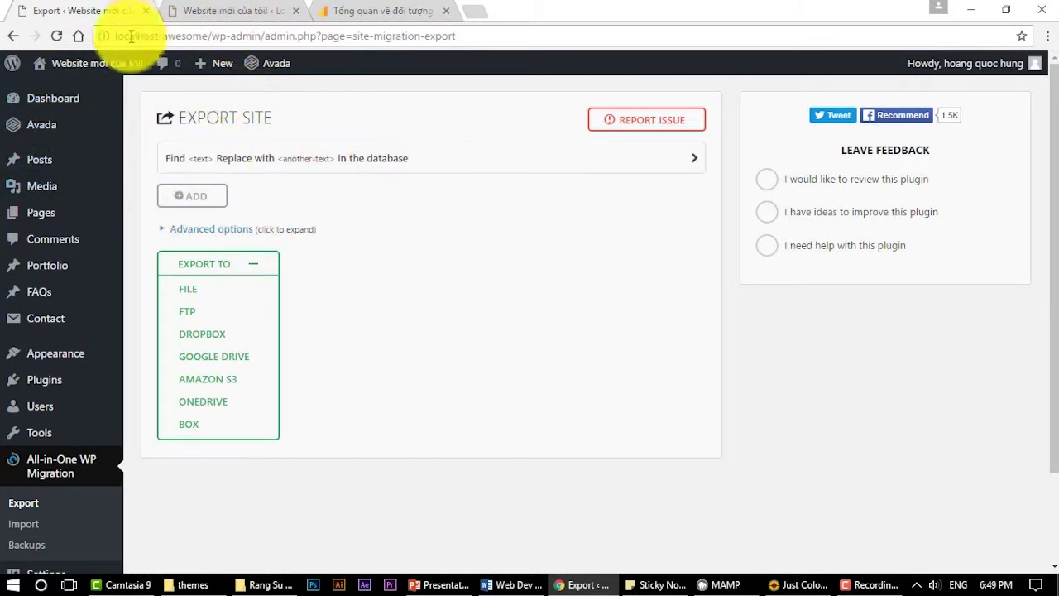
click(237, 13)
click(611, 280)
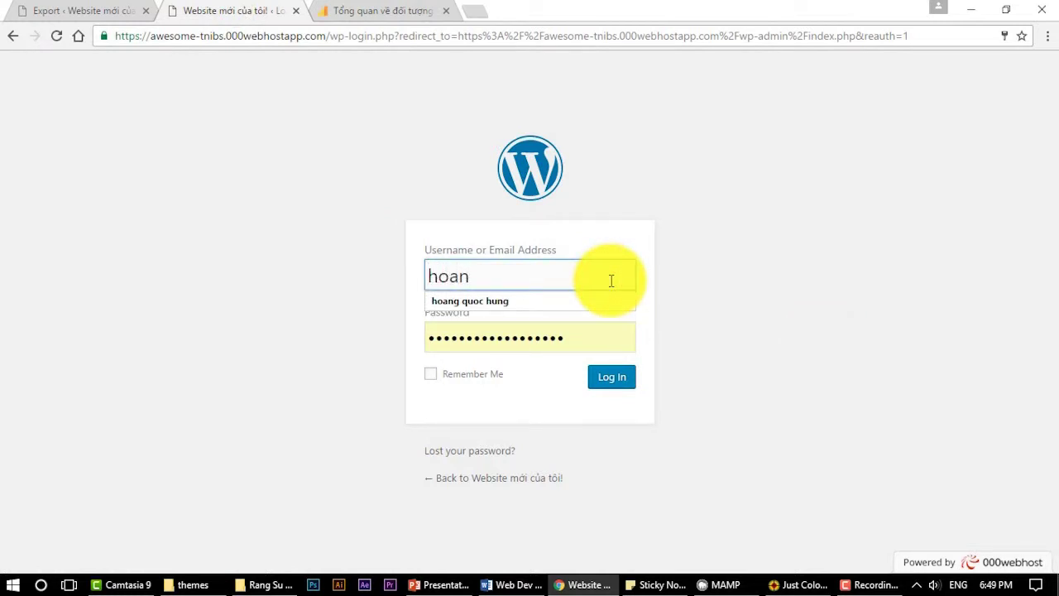
key(Tab)
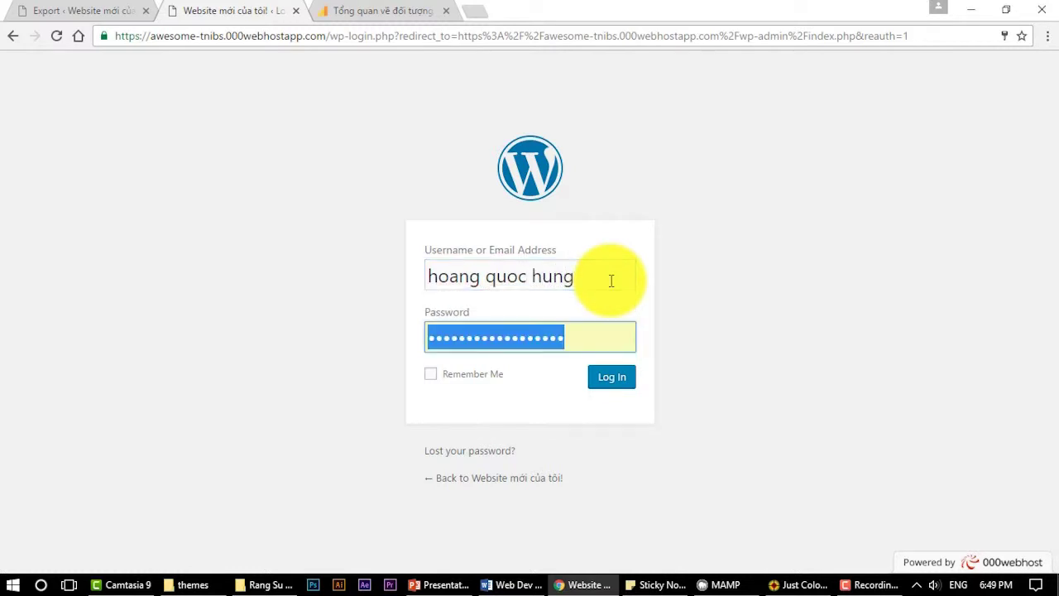
text(••)
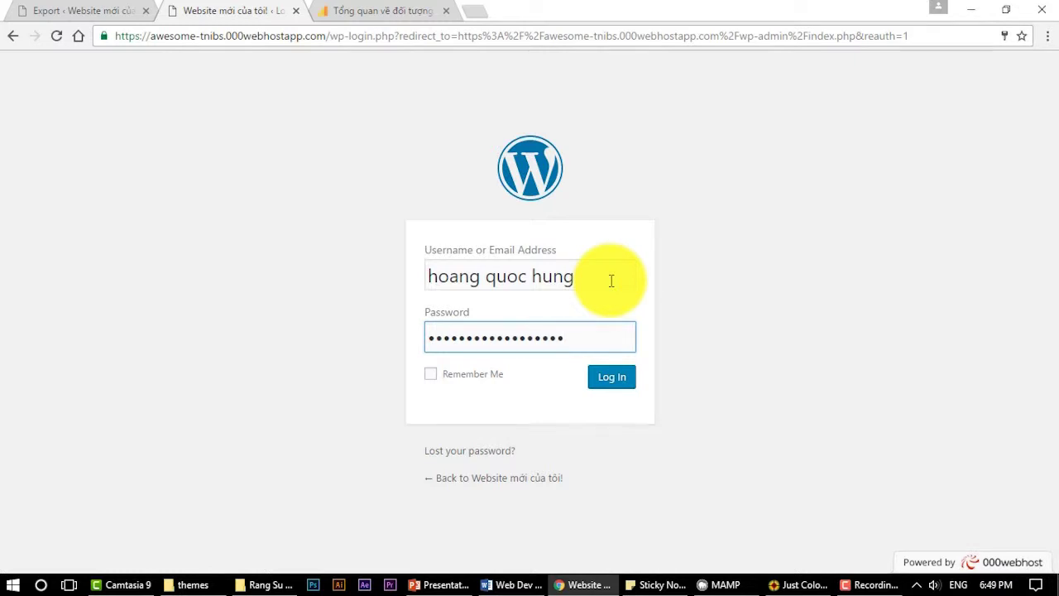
click(430, 374)
click(610, 379)
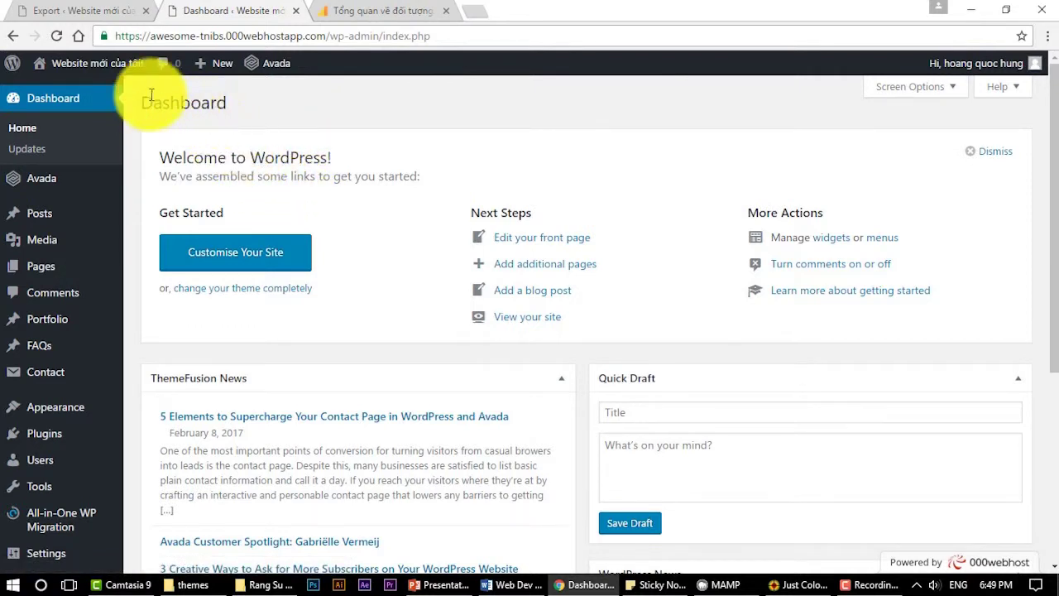
Open the live site's homepage in a new tab from the admin bar site name
drag(150, 36, 463, 42)
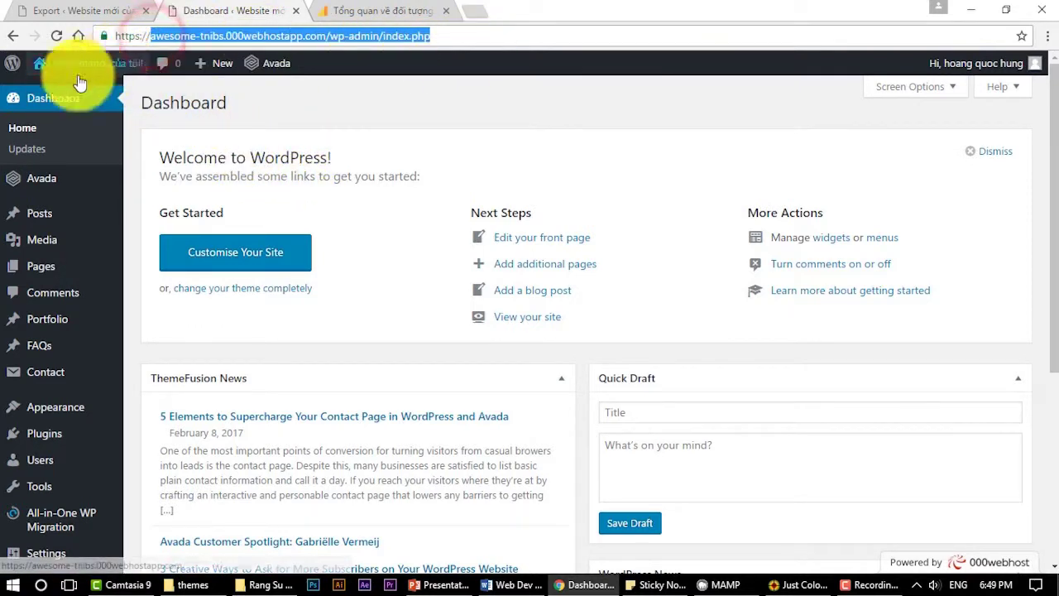
right_click(108, 65)
click(137, 76)
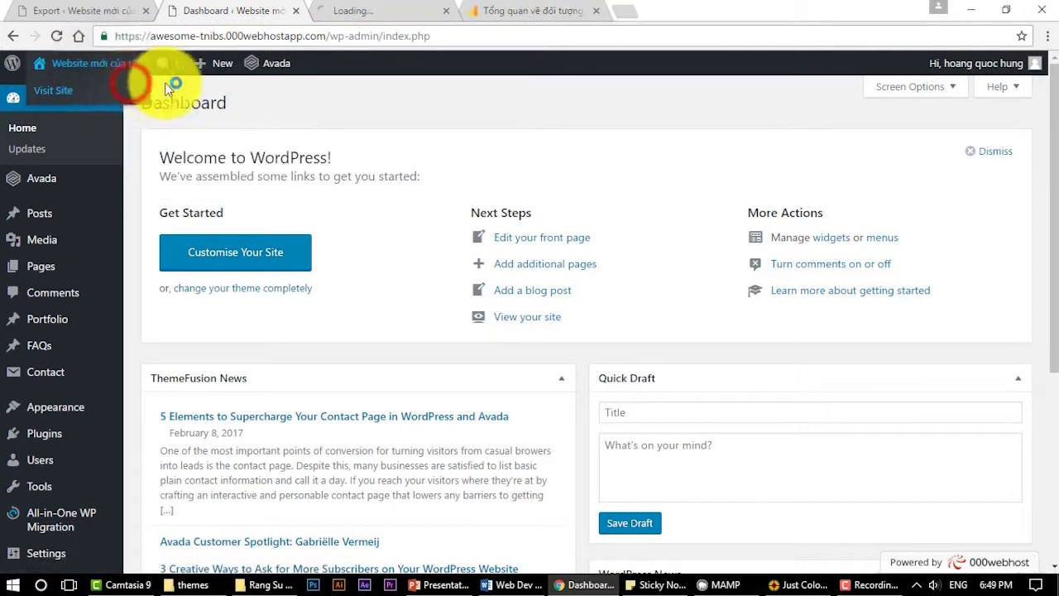
click(361, 13)
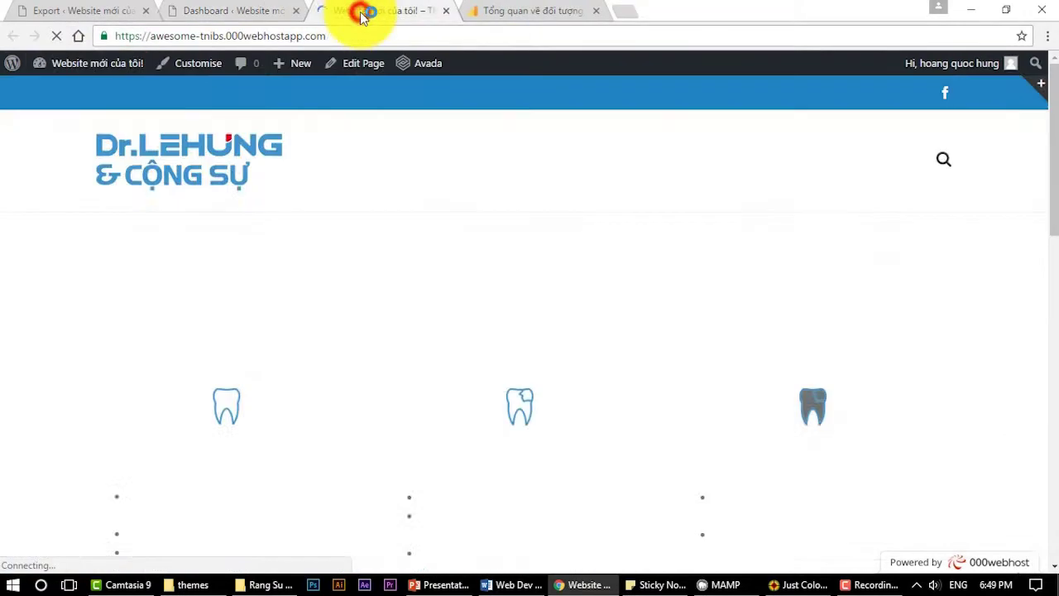
Scroll through the migrated dental clinic homepage, then return to the admin Dashboard
scroll(331, 166, down, 10)
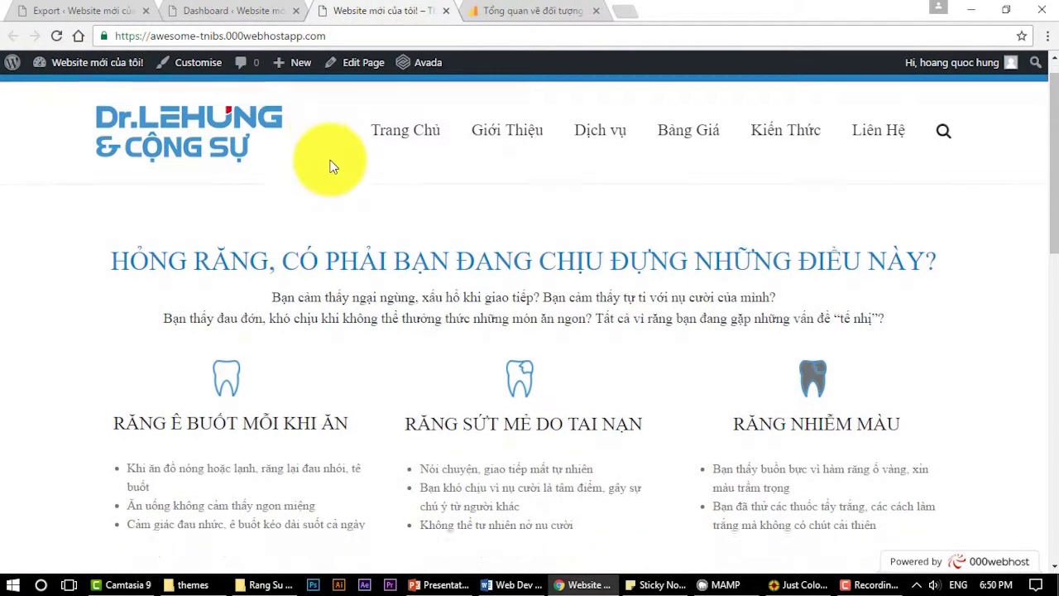
scroll(331, 166, up, 10)
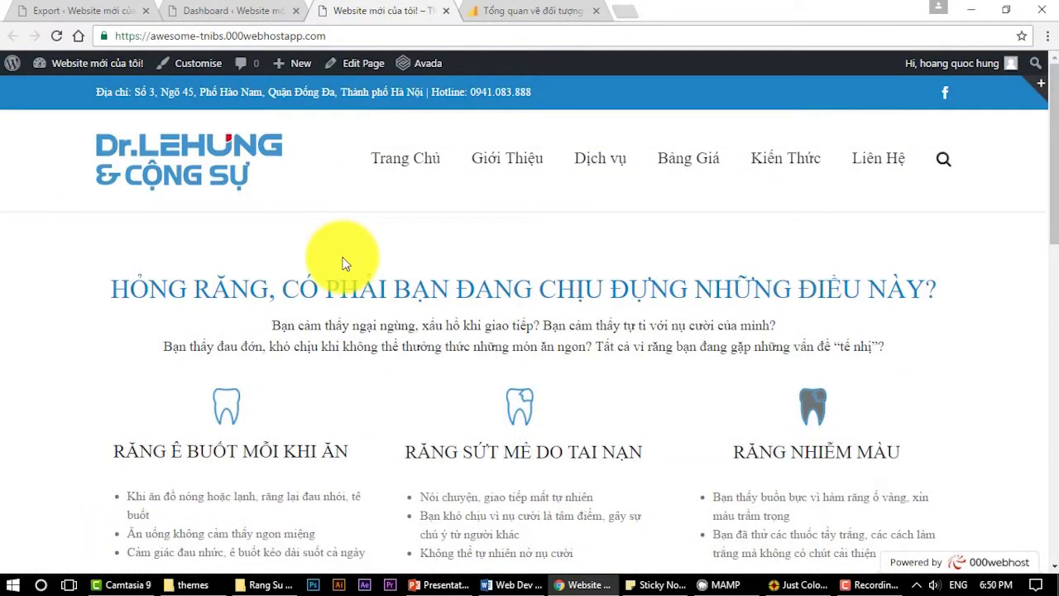
scroll(398, 218, down, 5)
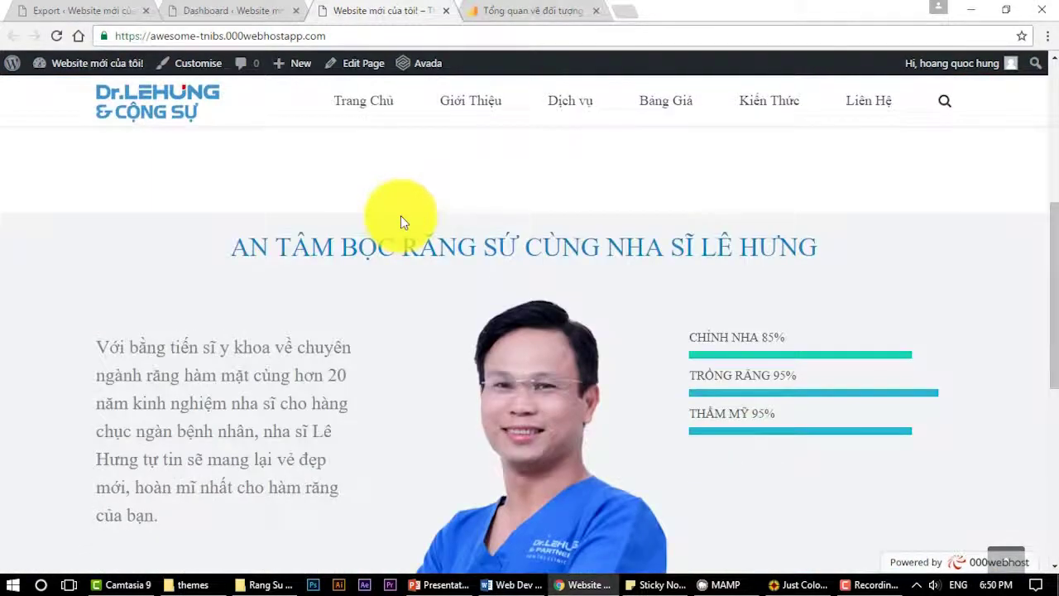
scroll(401, 221, down, 5)
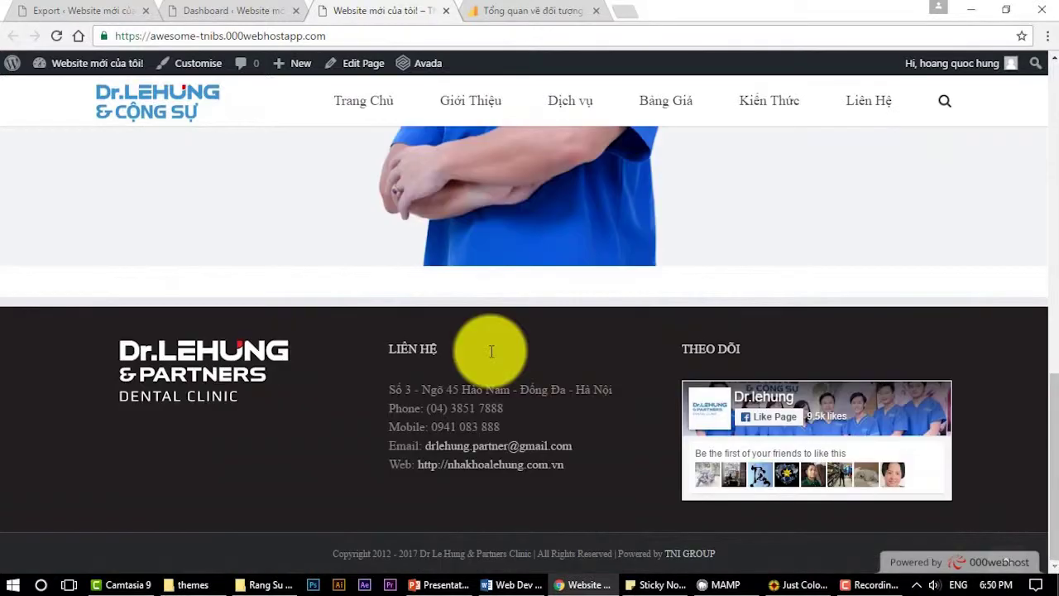
drag(523, 420, 400, 344)
click(401, 344)
scroll(465, 351, up, 15)
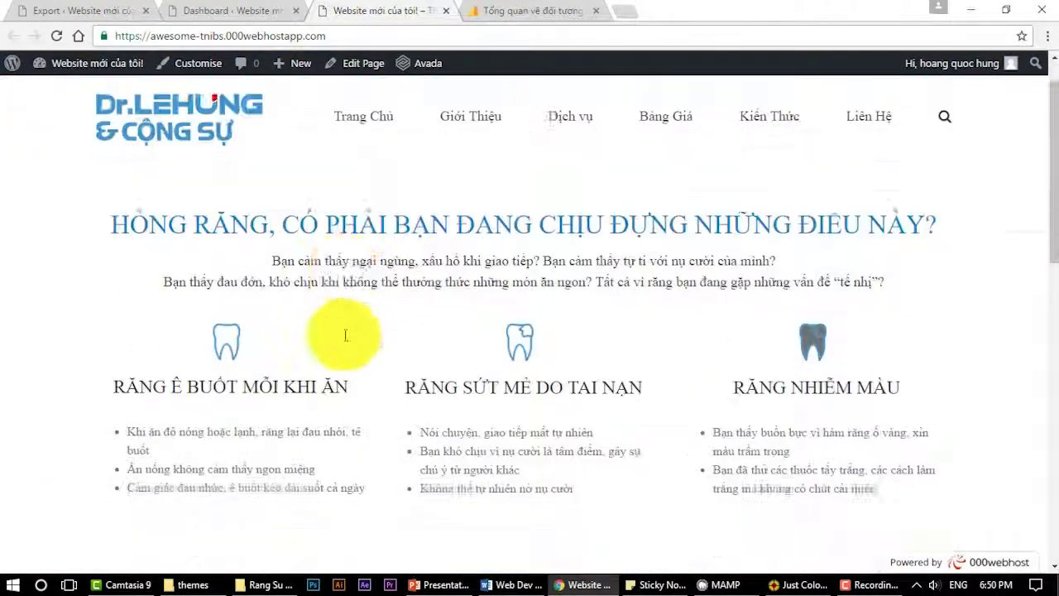
scroll(342, 331, down, 15)
scroll(352, 329, up, 15)
scroll(341, 325, down, 5)
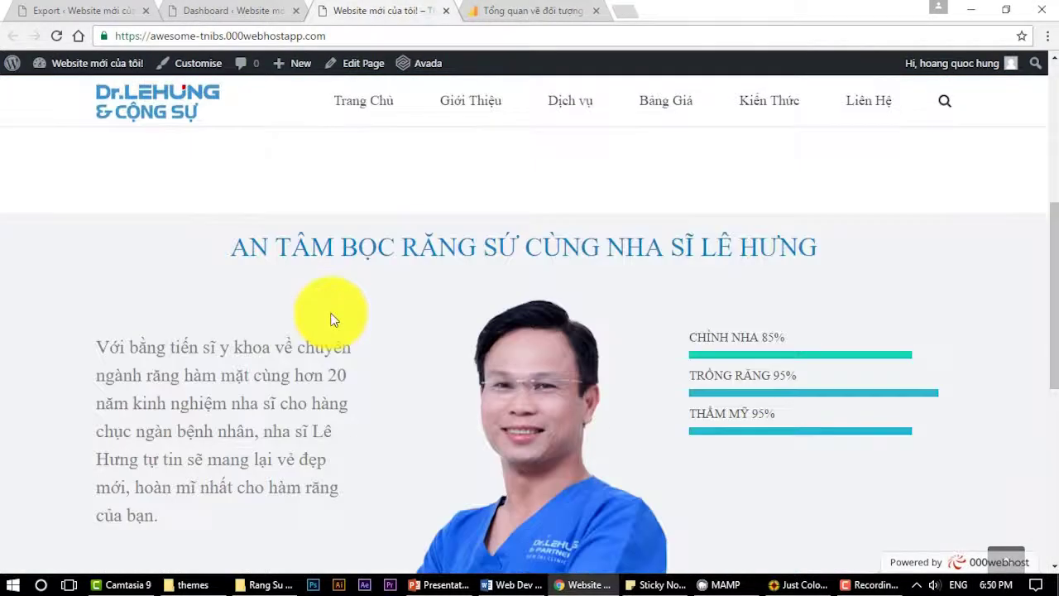
scroll(331, 317, up, 5)
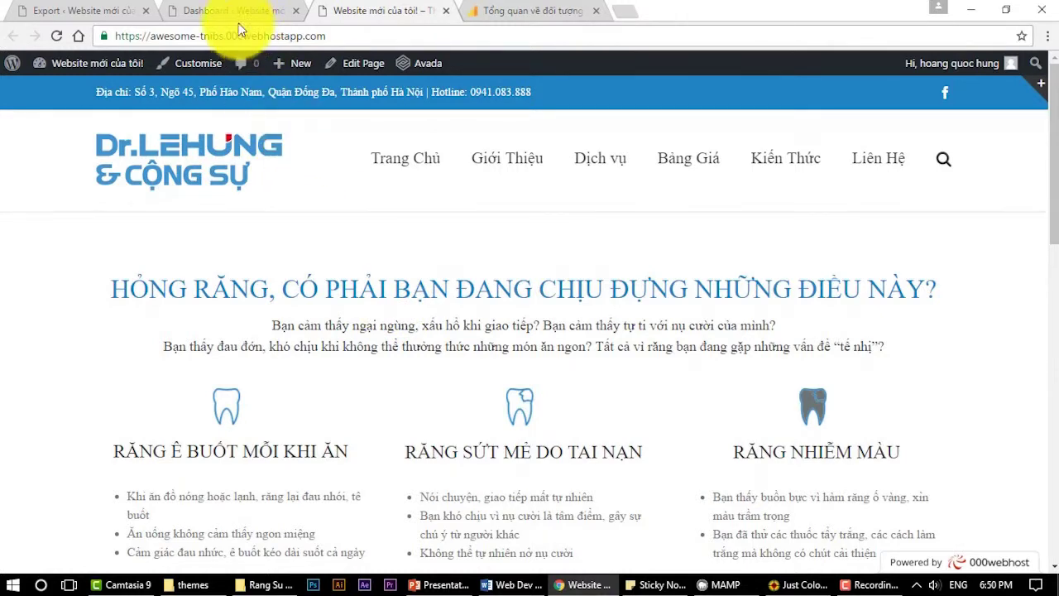
click(236, 10)
mouse_move(57, 186)
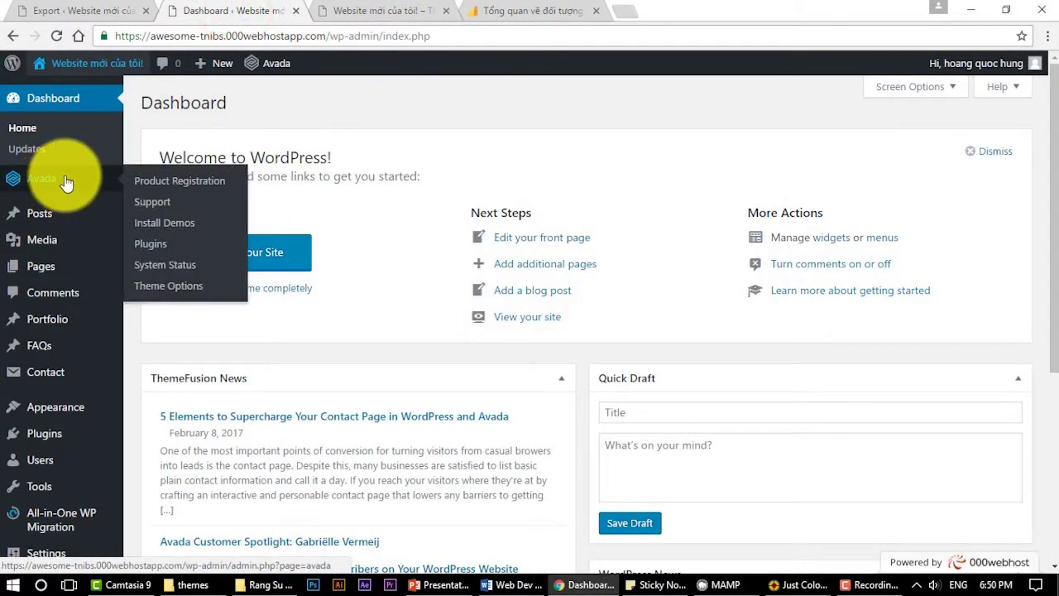
Re-save Avada Theme Options and reload the live homepage to apply the sans-serif font
click(182, 290)
scroll(544, 402, down, 5)
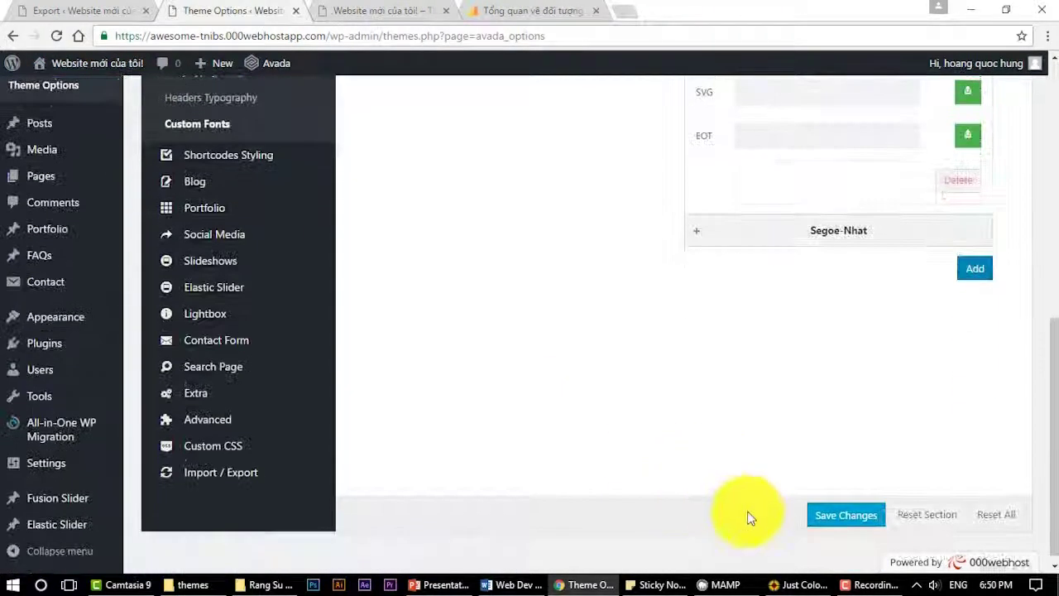
click(832, 527)
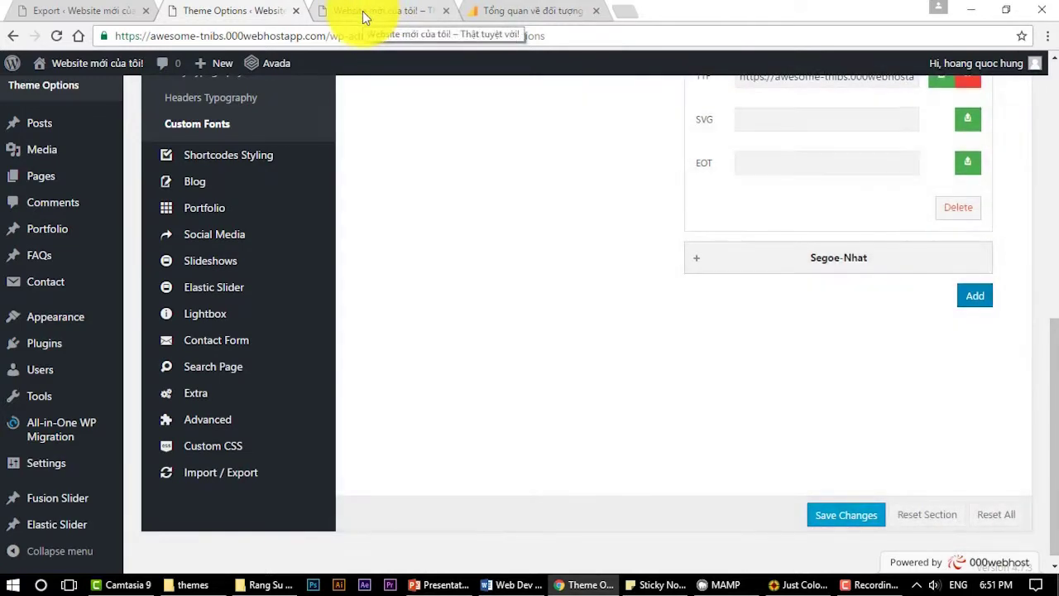
click(363, 12)
click(56, 35)
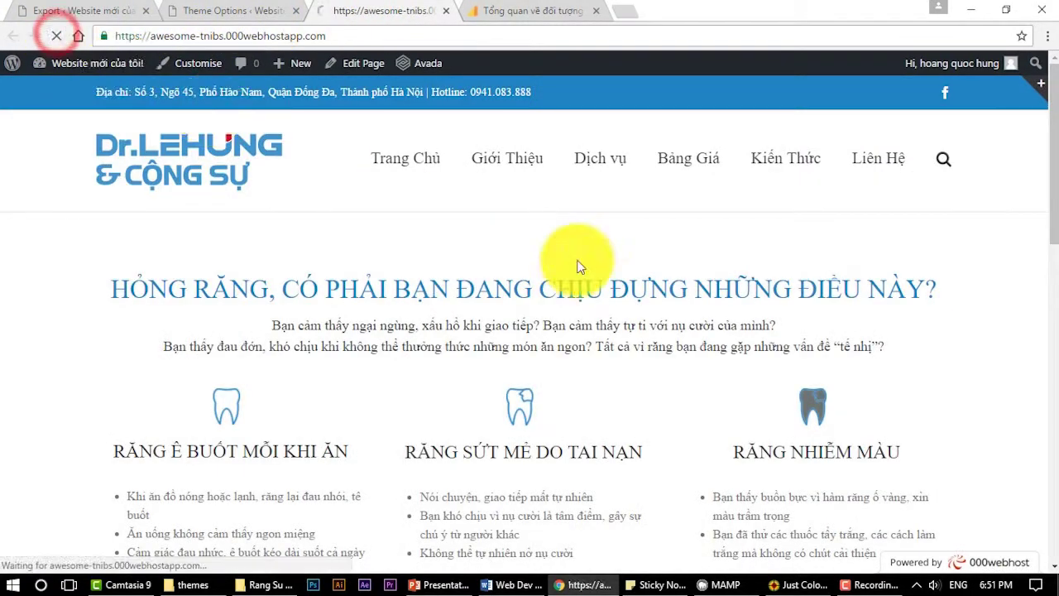